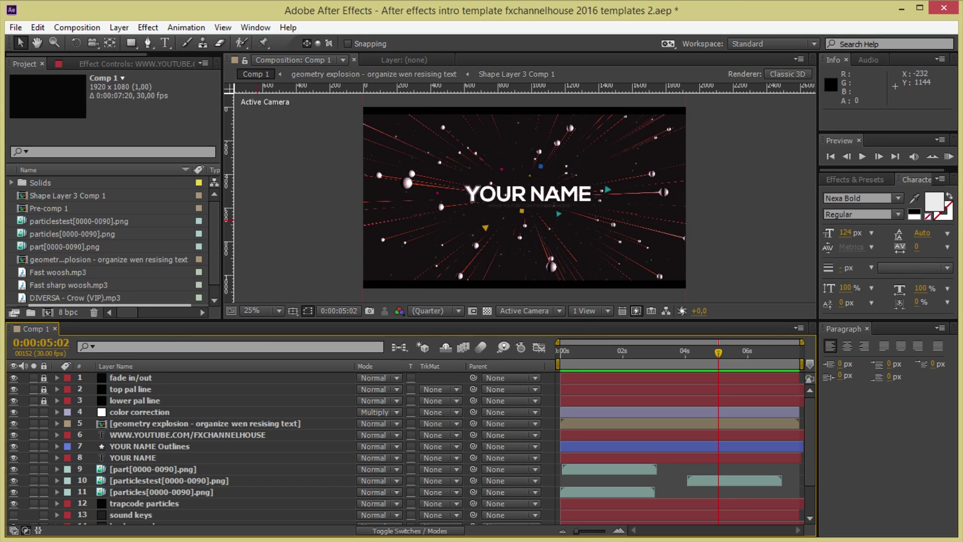
- Browse the template's project folder: renders, the project file and the woosh sound files
key(alt+Tab)
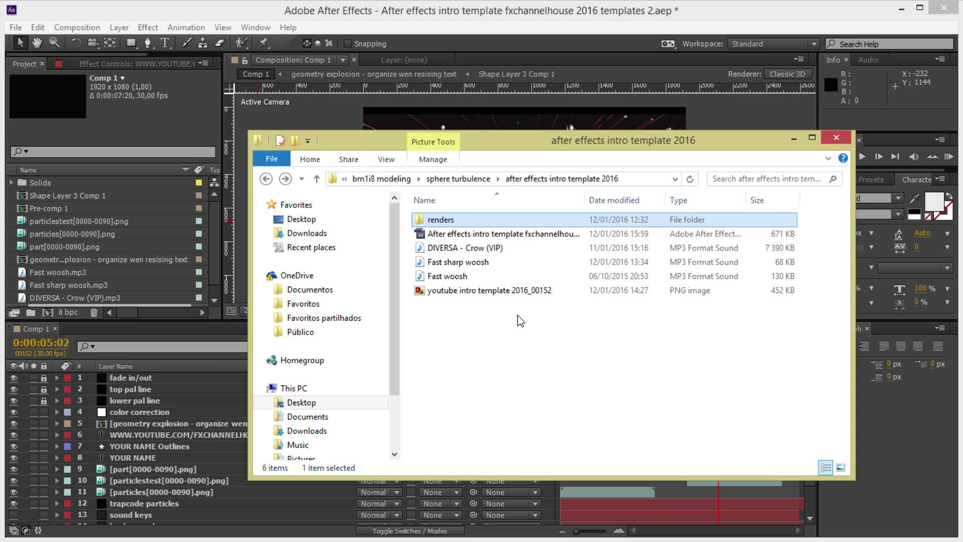
double_click(461, 221)
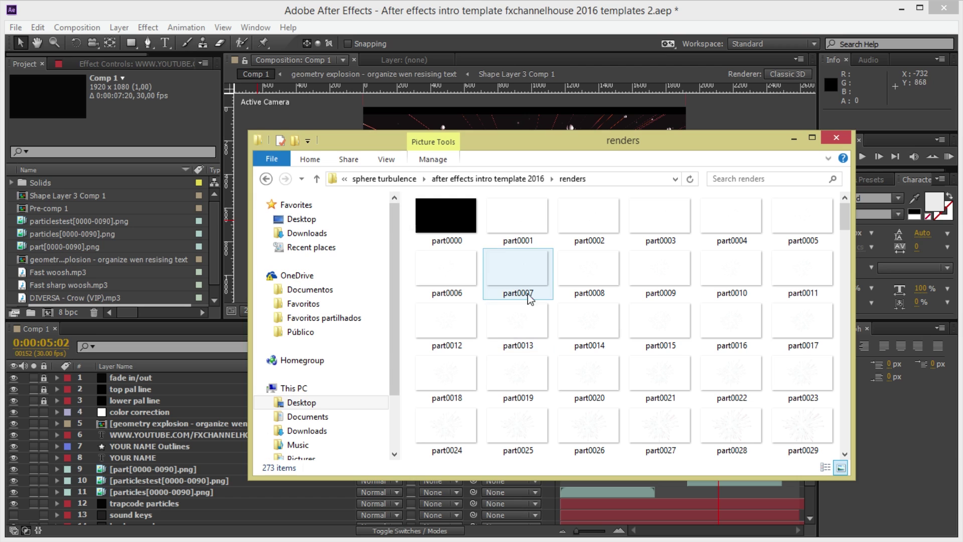
click(267, 176)
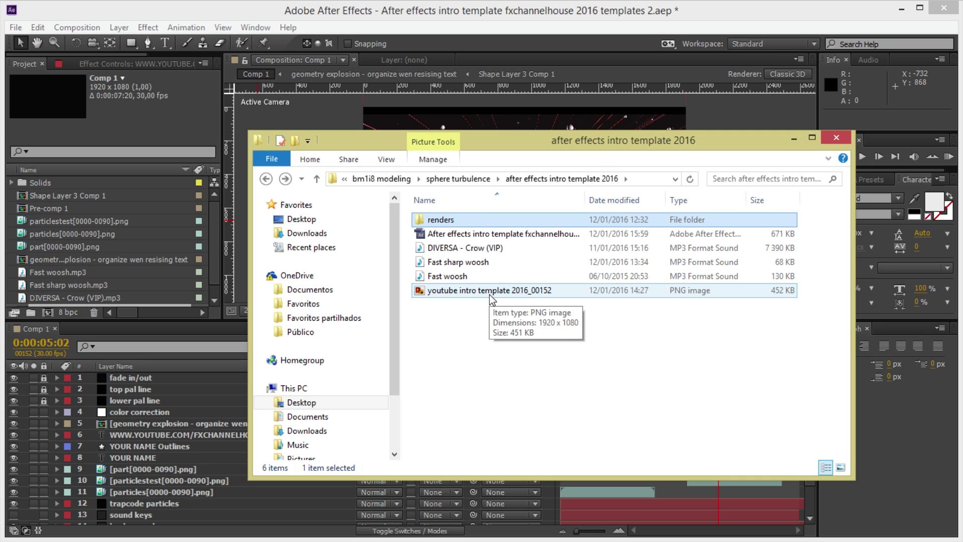
click(446, 234)
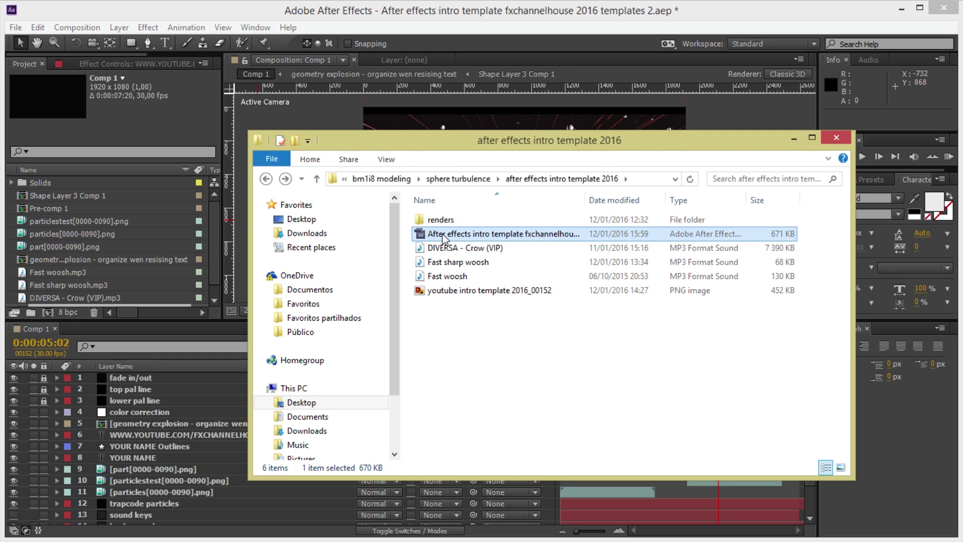
click(459, 248)
click(458, 262)
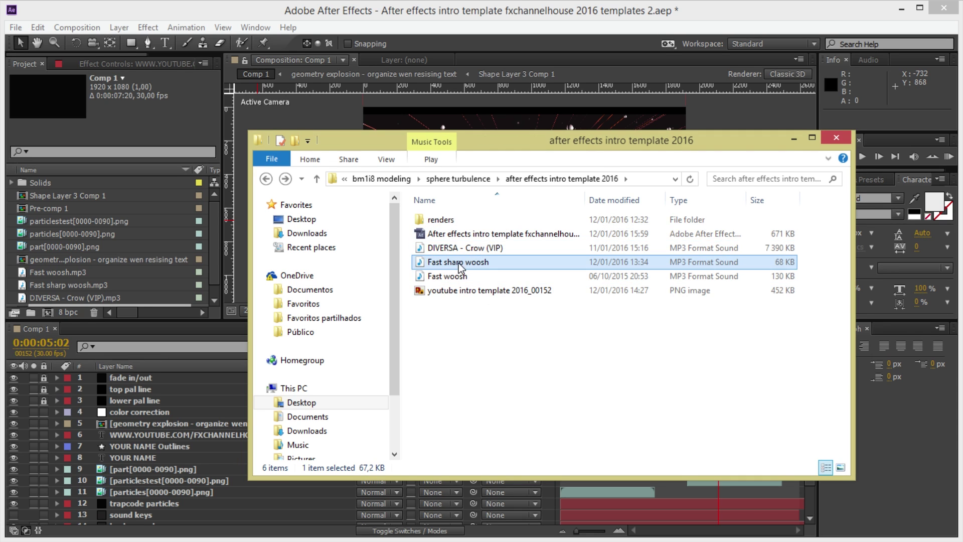
click(457, 278)
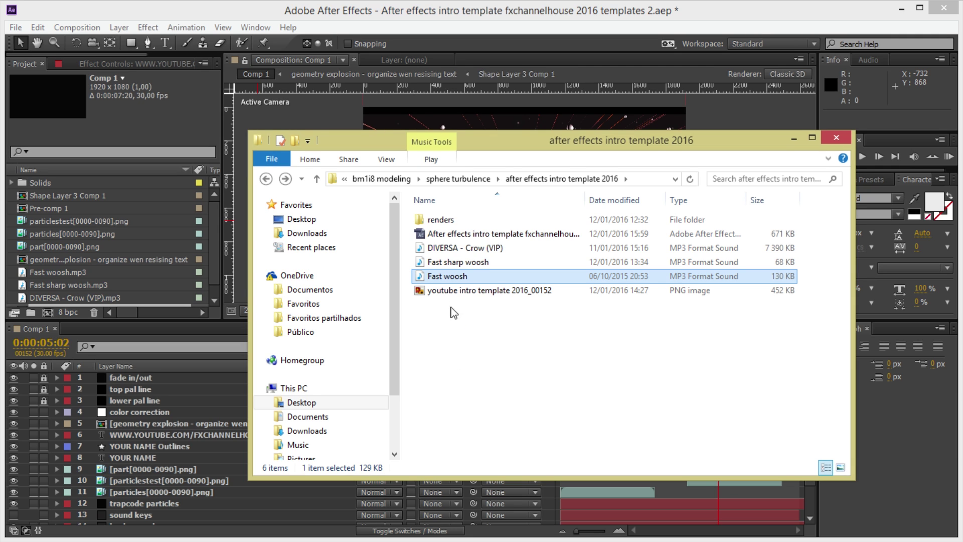
- Close the folder and scrub the intro to 0:00:03:04, where YOUR NAME is fully visible
click(836, 138)
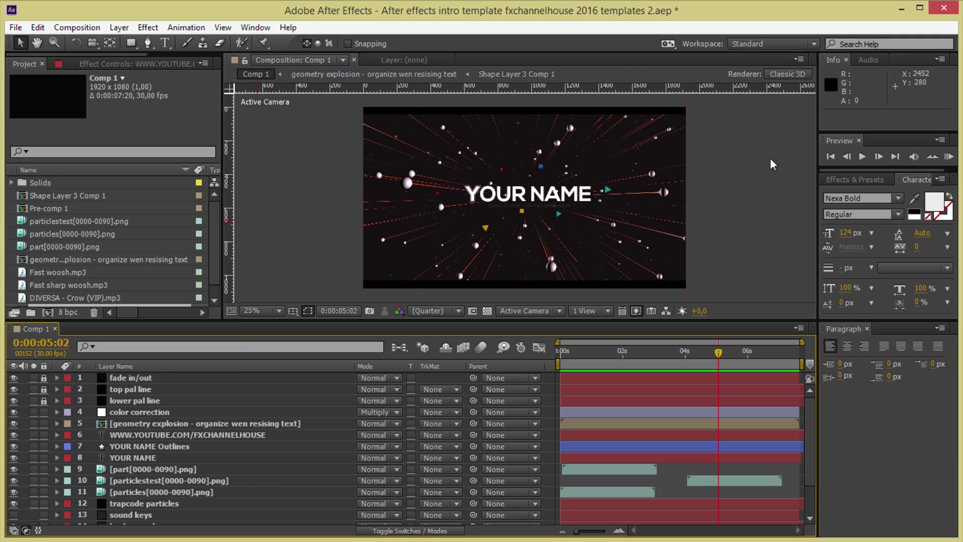
drag(719, 354, 594, 359)
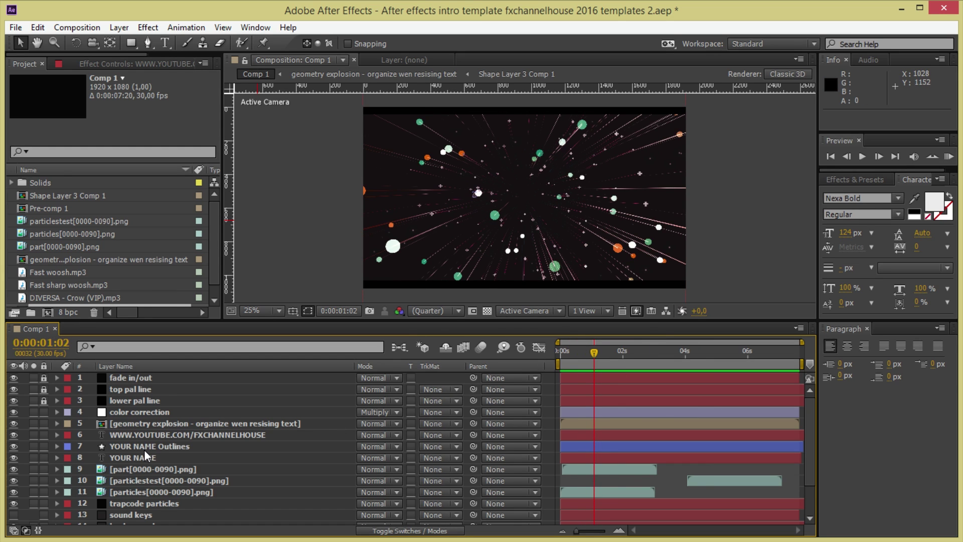
drag(598, 350, 674, 349)
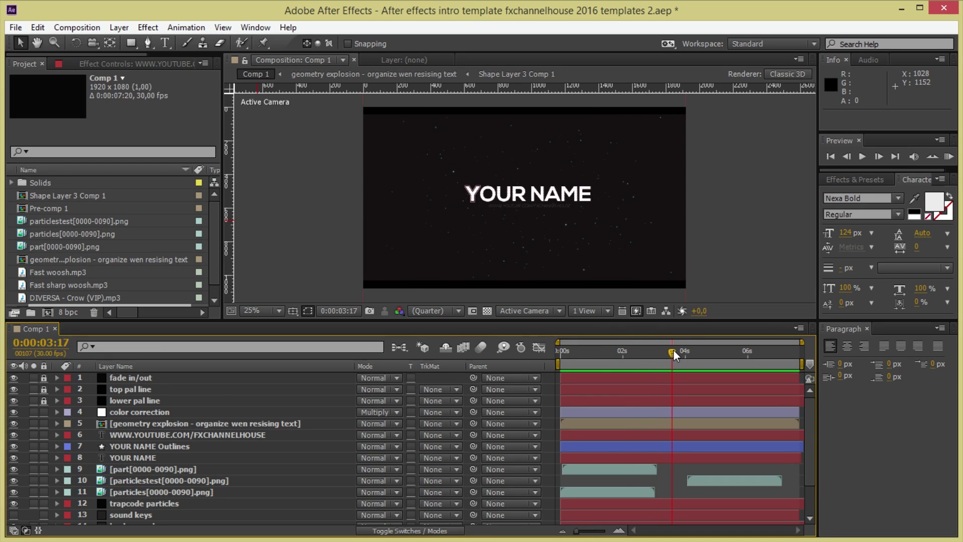
- Duplicate the YOUR NAME text layer and hide the original
click(128, 443)
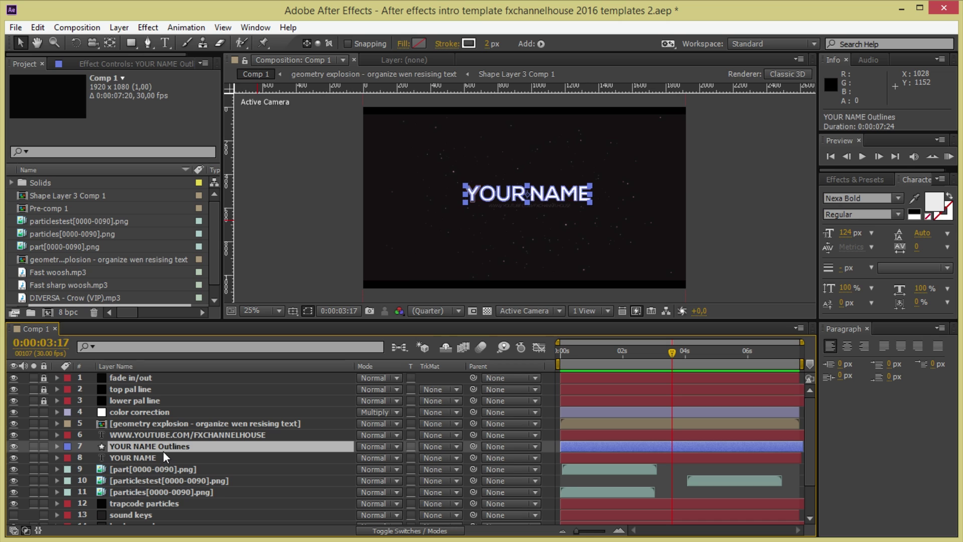
click(135, 456)
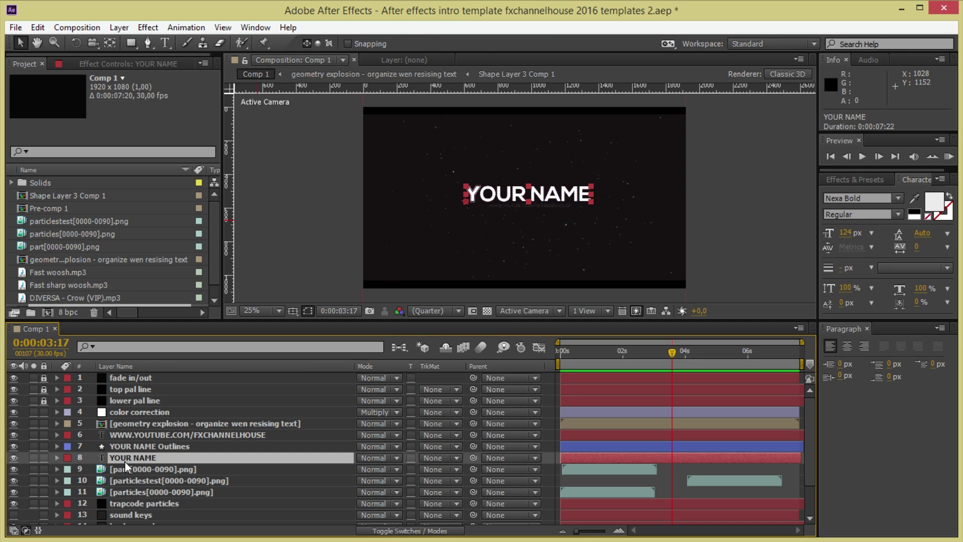
key(ctrl+d)
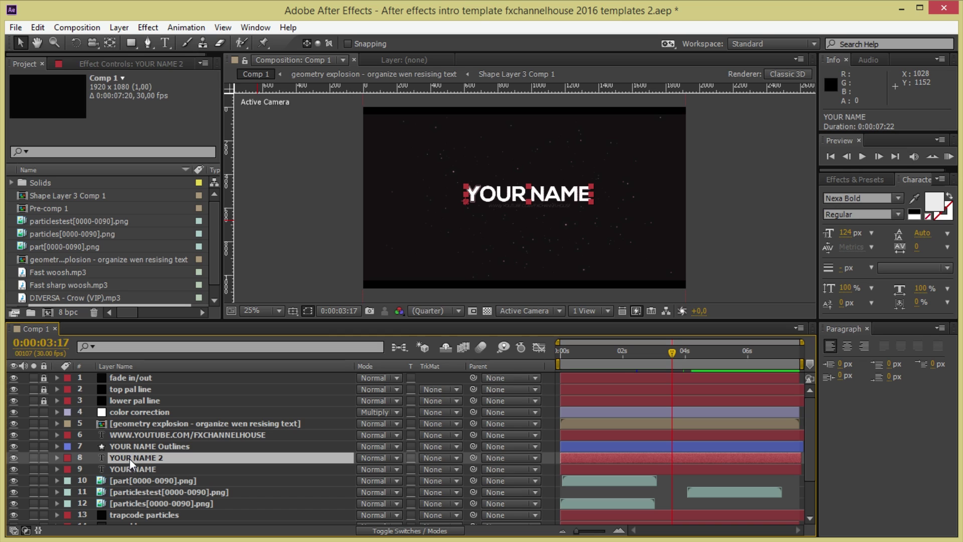
click(16, 468)
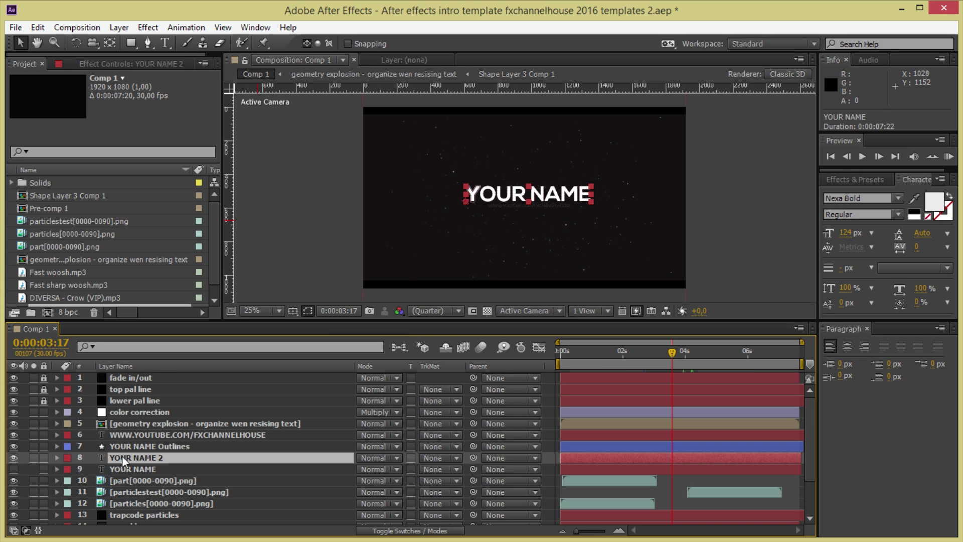
- Retype the duplicate's title as MOTION FX with the Horizontal Type Tool
drag(165, 43, 216, 48)
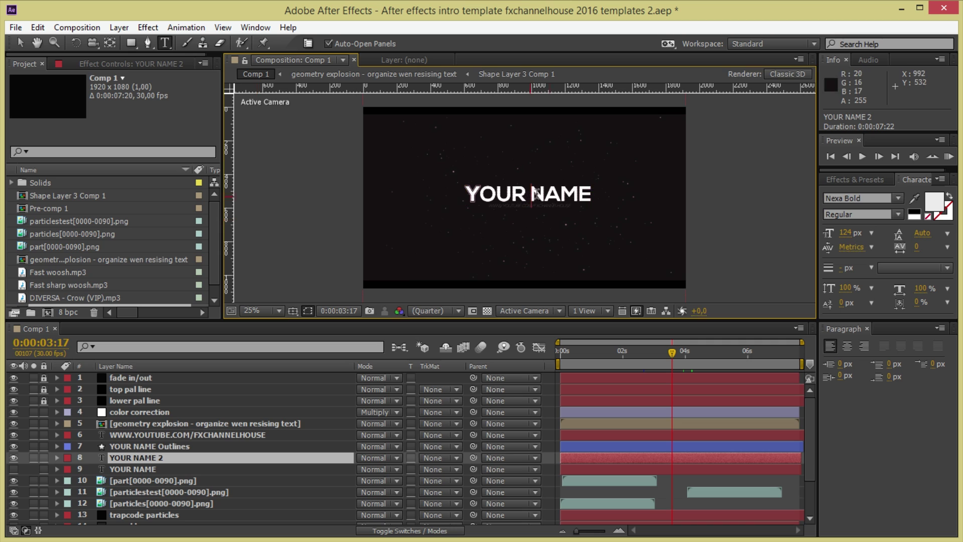
drag(593, 194, 431, 193)
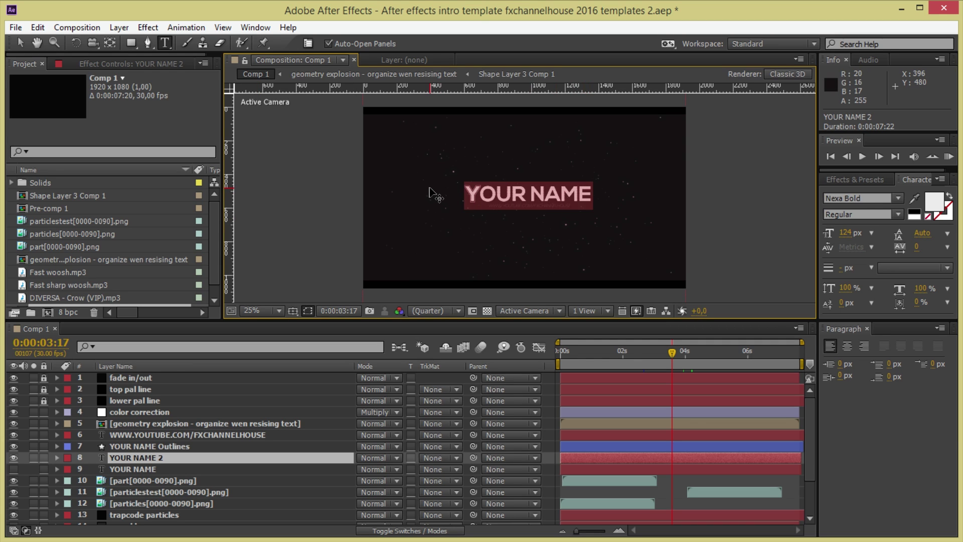
text(moti)
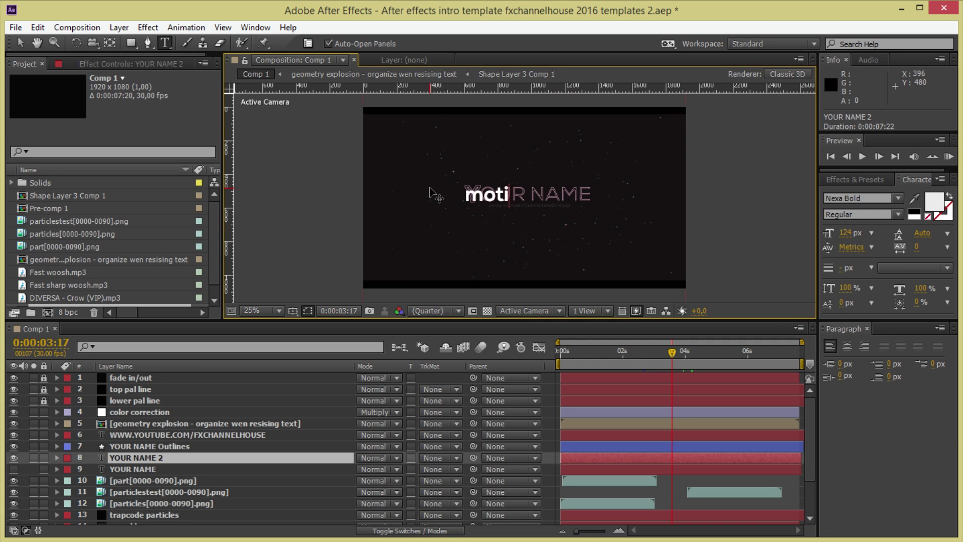
text(on fx)
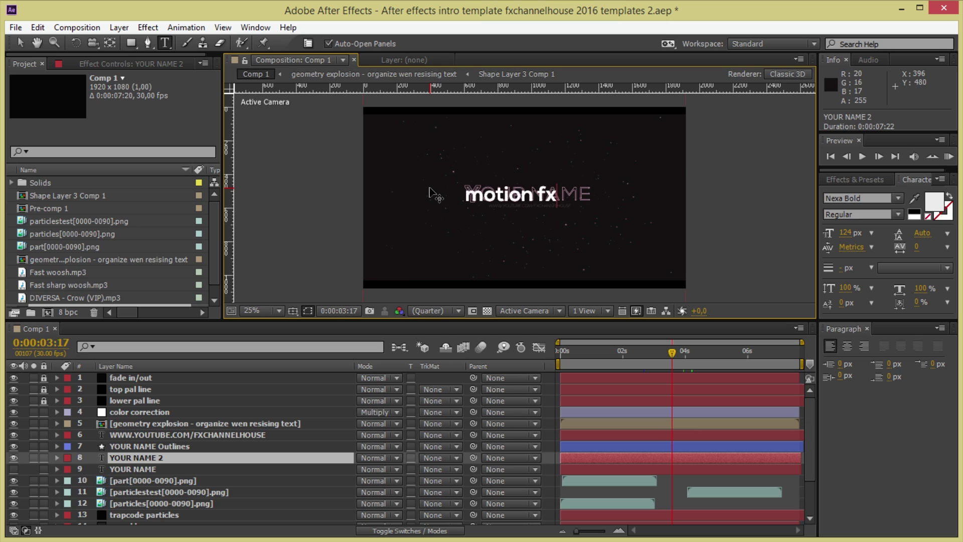
key(BackSpace)
key(BackSpace)
key(BackSpace)
key(BackSpace)
key(BackSpace)
key(BackSpace)
key(BackSpace)
key(BackSpace)
key(BackSpace)
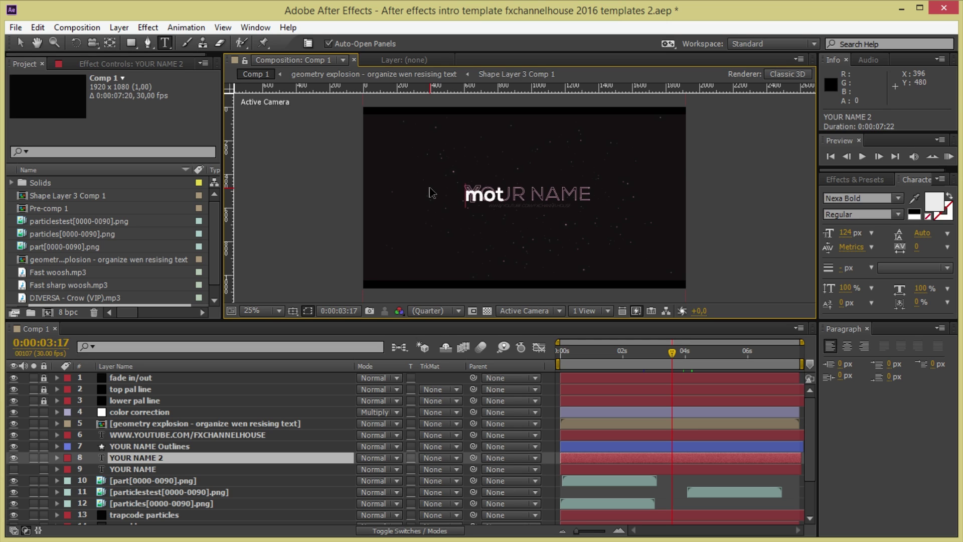
text(MOTION)
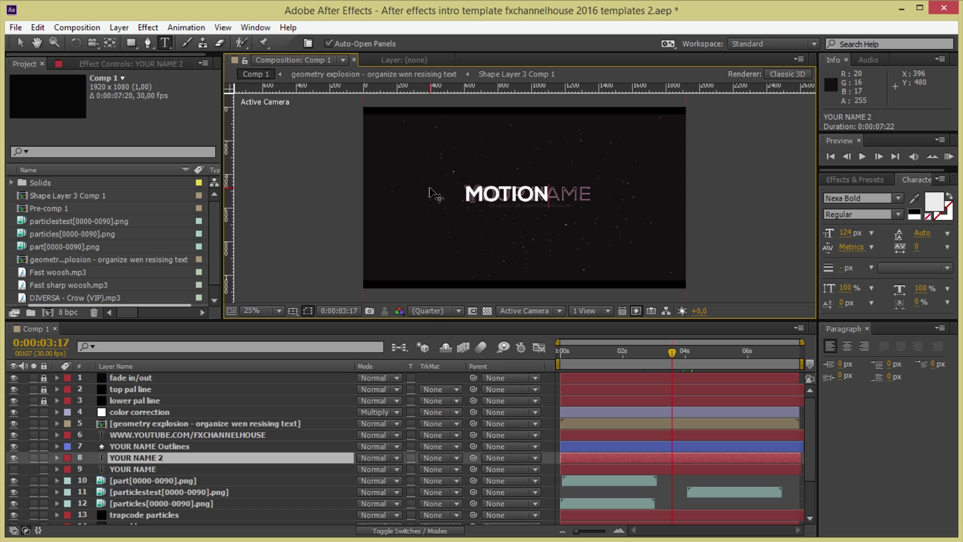
text( FX)
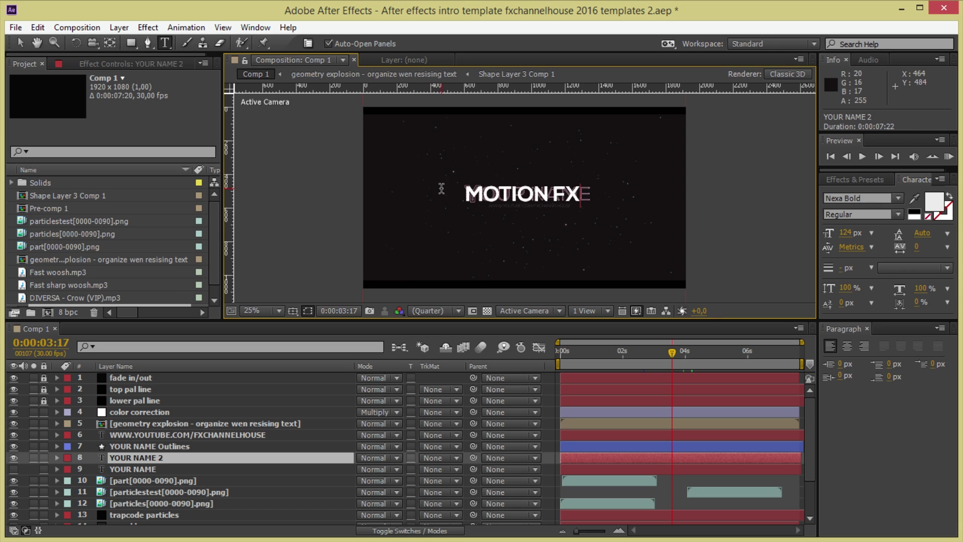
- Commit the new MOTION FX title text
click(132, 460)
key(Caps_Lock)
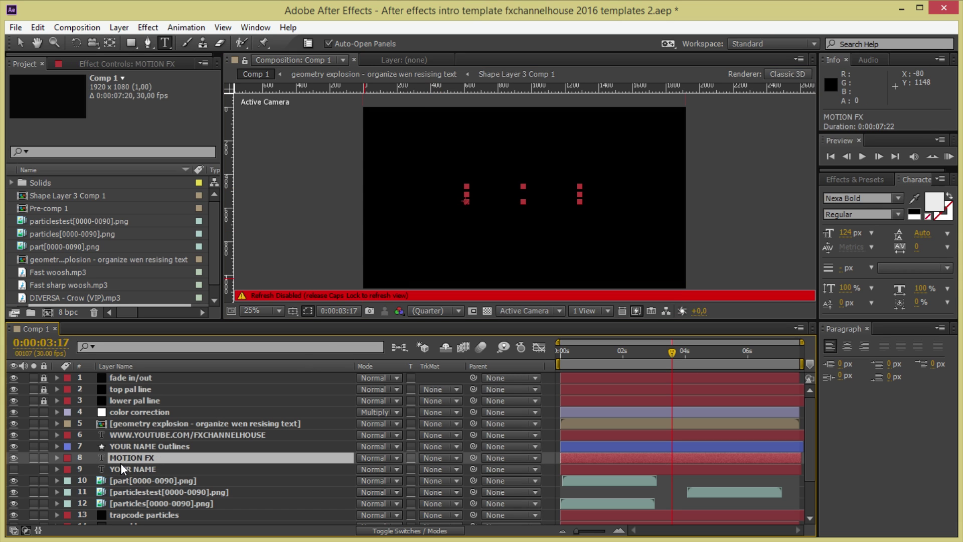
key(Caps_Lock)
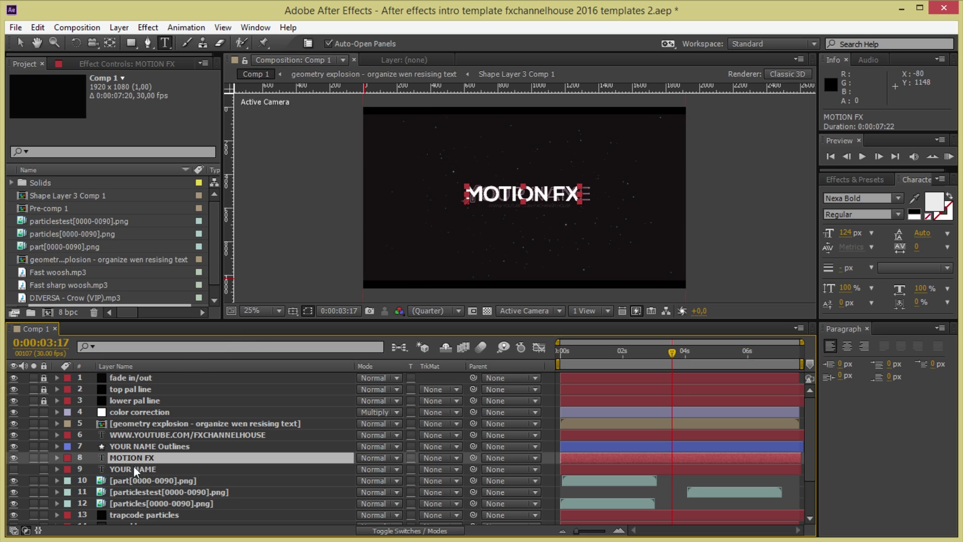
- Create shapes from the MOTION FX text and place MOTION FX Outlines just above MOTION FX
click(127, 446)
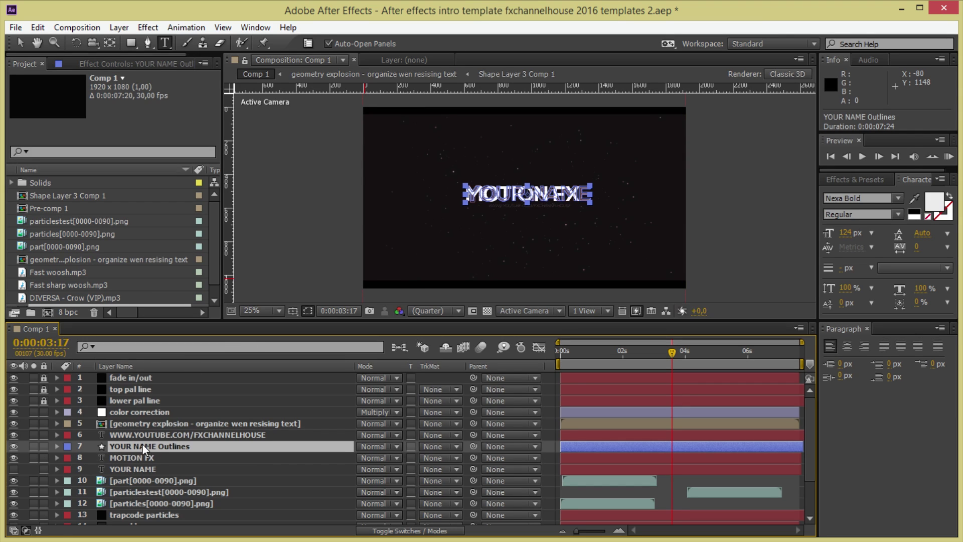
click(125, 459)
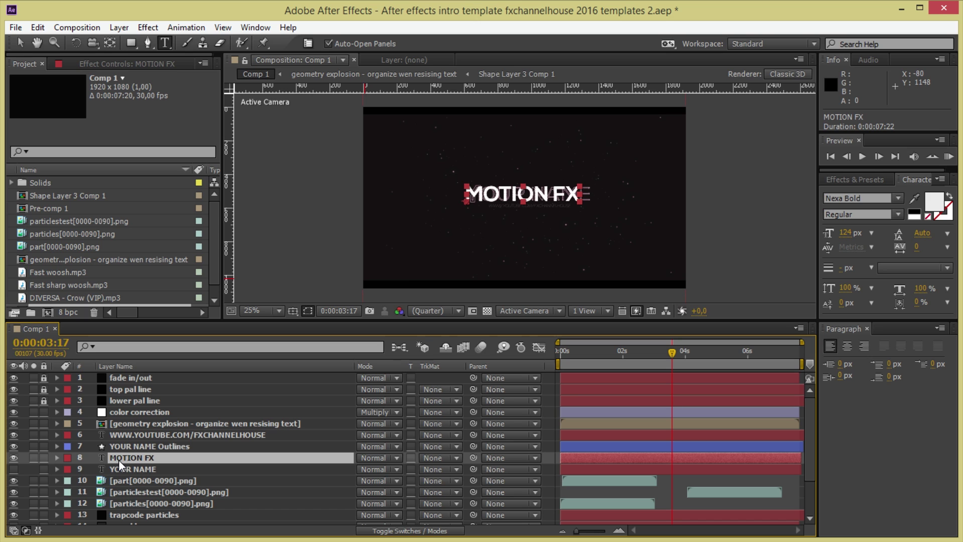
right_click(119, 458)
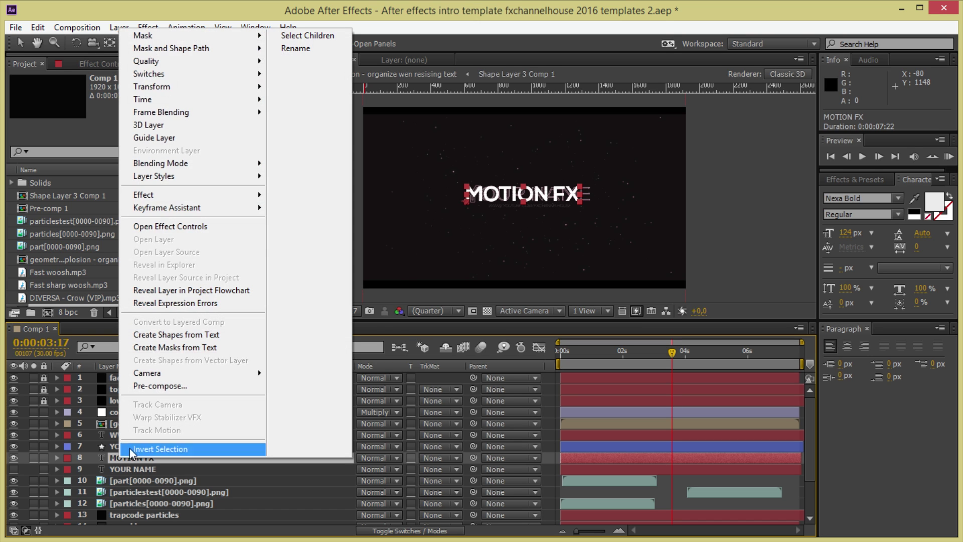
click(177, 335)
drag(149, 377, 141, 459)
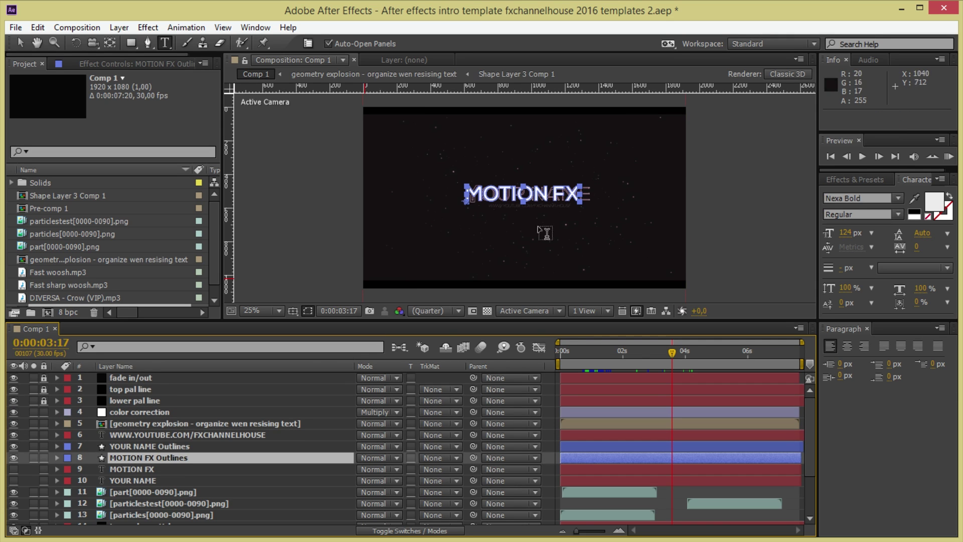
- Inspect YOUR NAME Outlines' Trim Paths 1 and Offset Paths 1, then return to 0:00:00:25
click(125, 458)
click(78, 445)
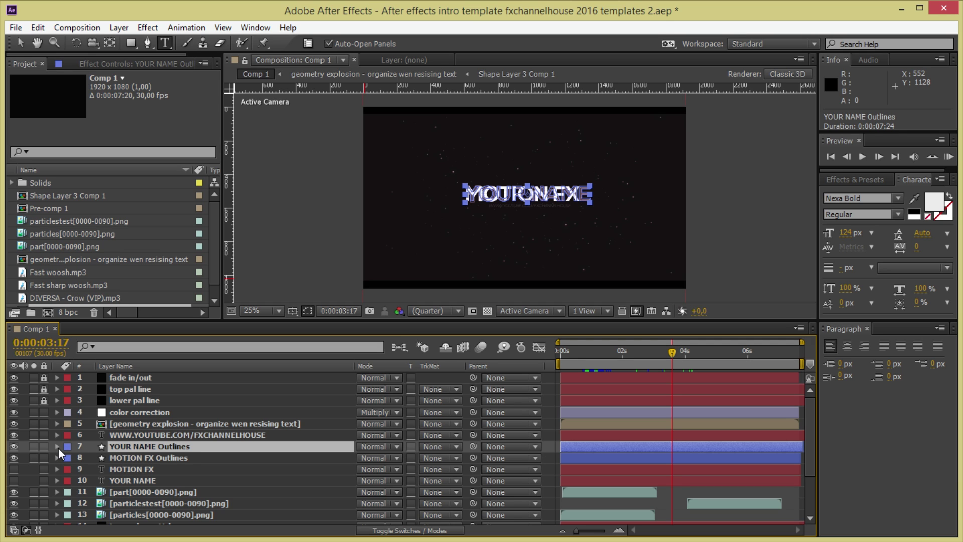
click(56, 446)
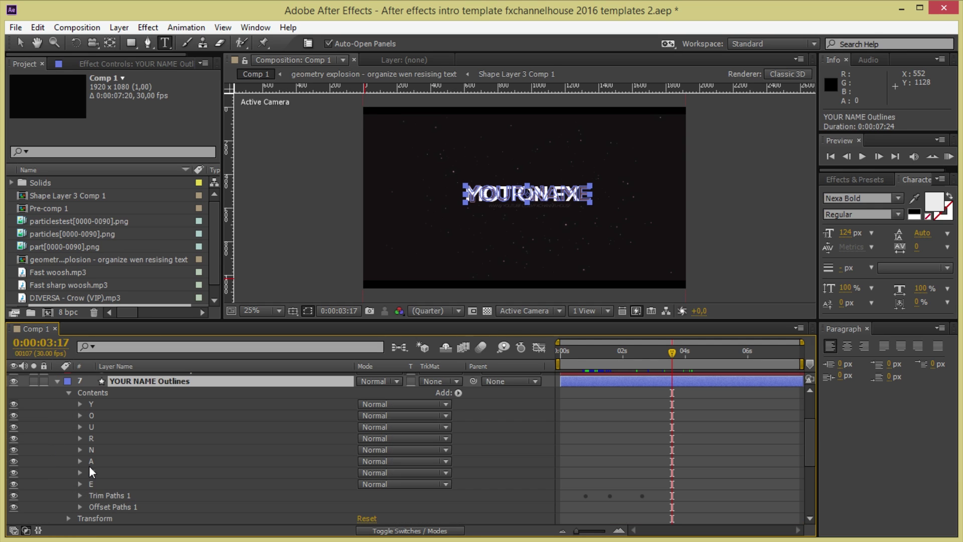
click(109, 495)
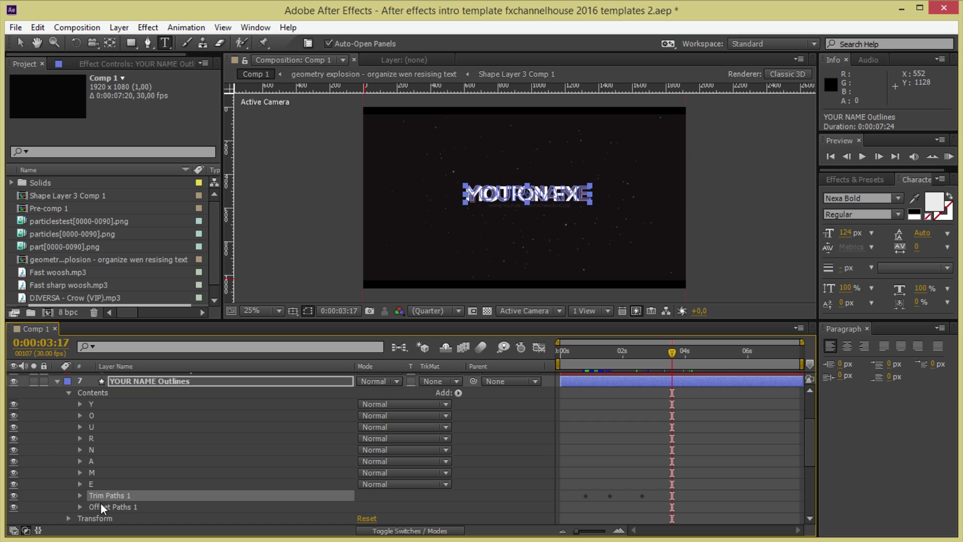
shift+click(100, 502)
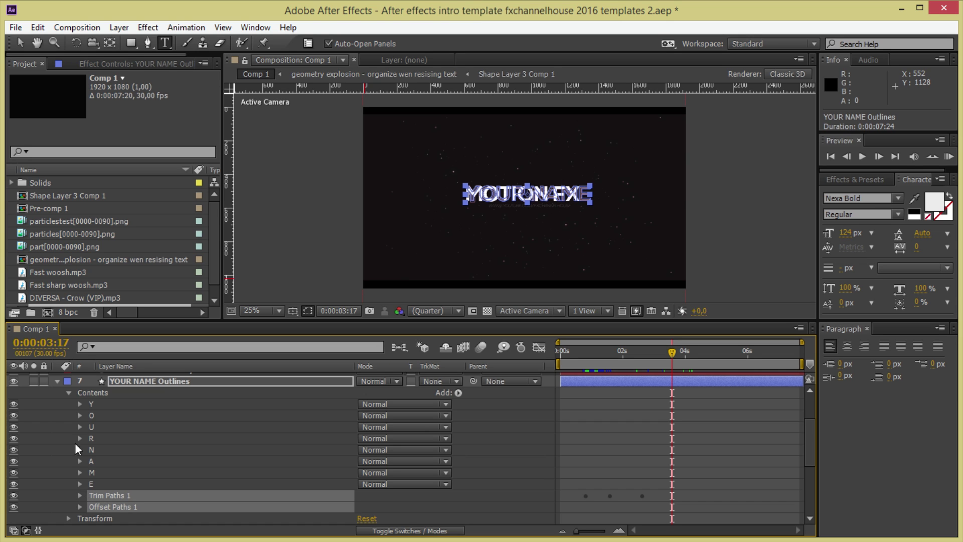
click(57, 381)
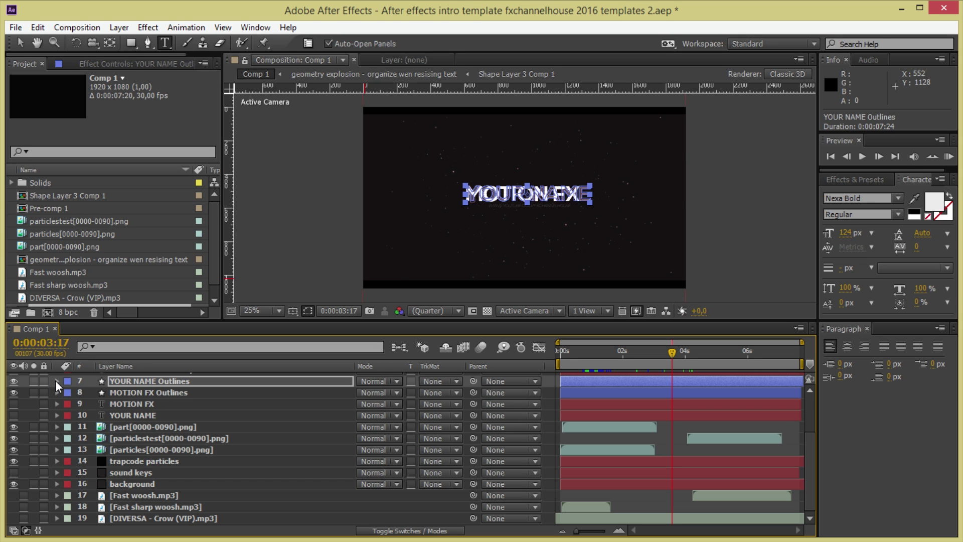
click(57, 381)
drag(670, 369, 587, 368)
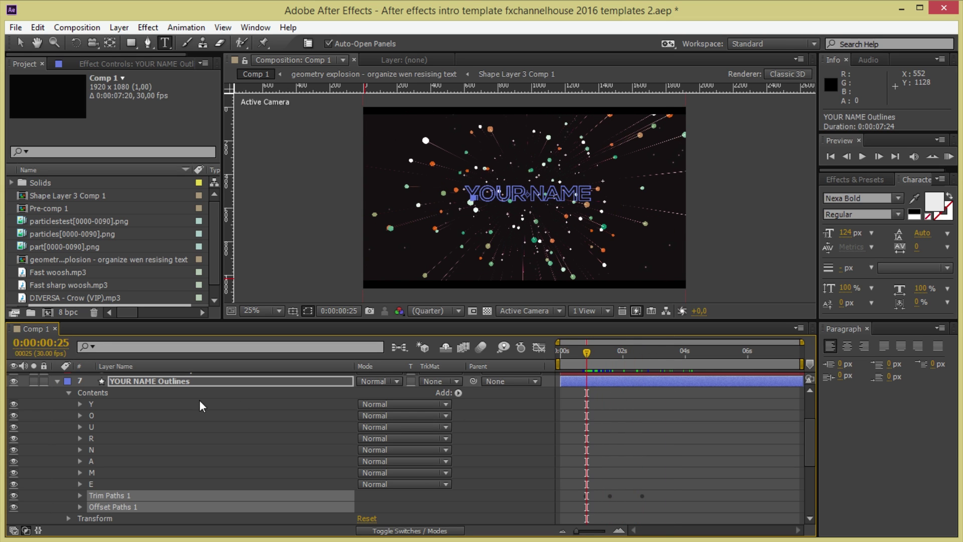
click(58, 382)
- Delete the Offset, Venetian Blinds and Glow effects from the MOTION FX Outlines layer
click(56, 393)
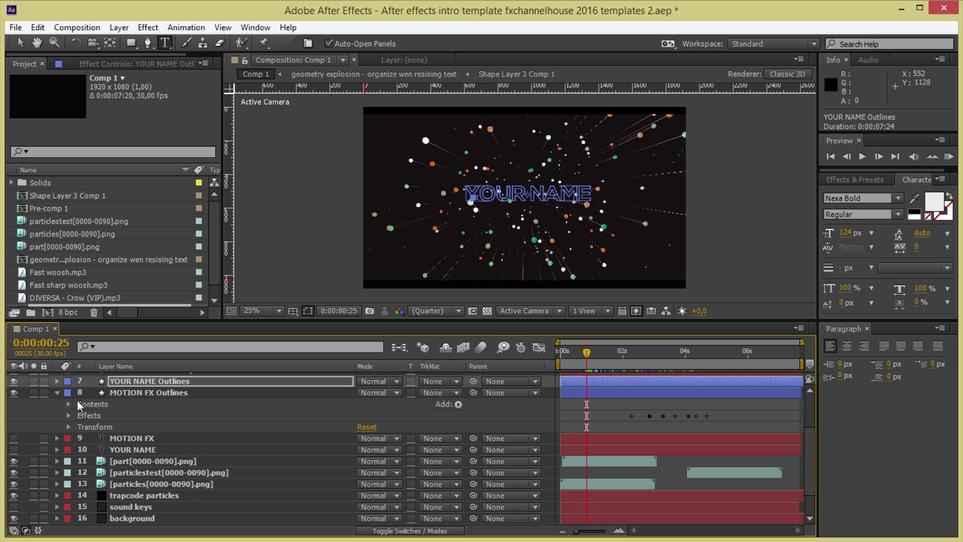
click(122, 391)
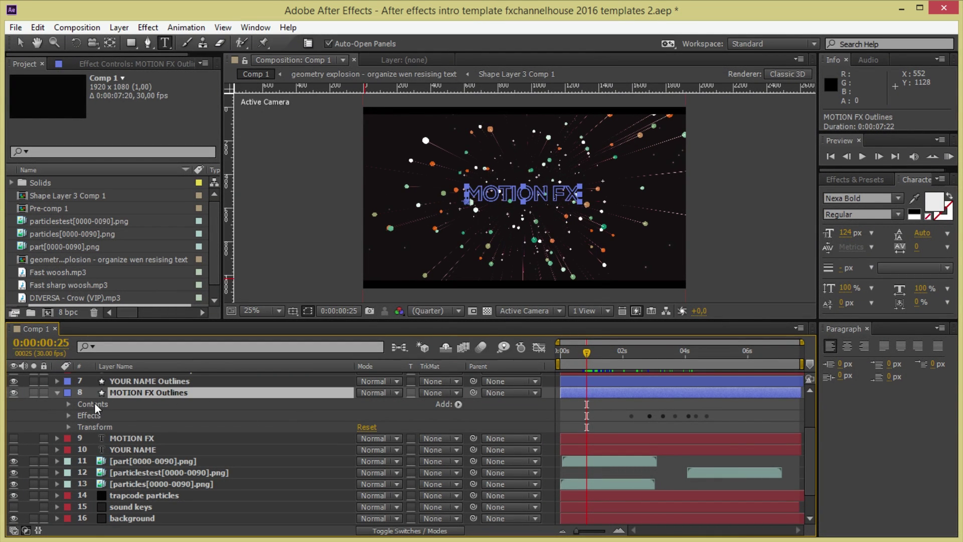
key(Return)
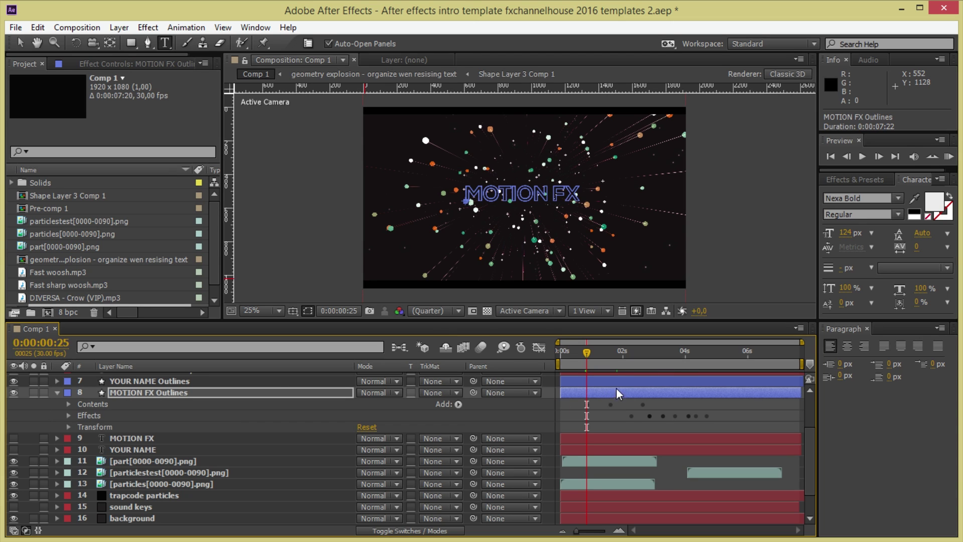
click(68, 416)
click(102, 427)
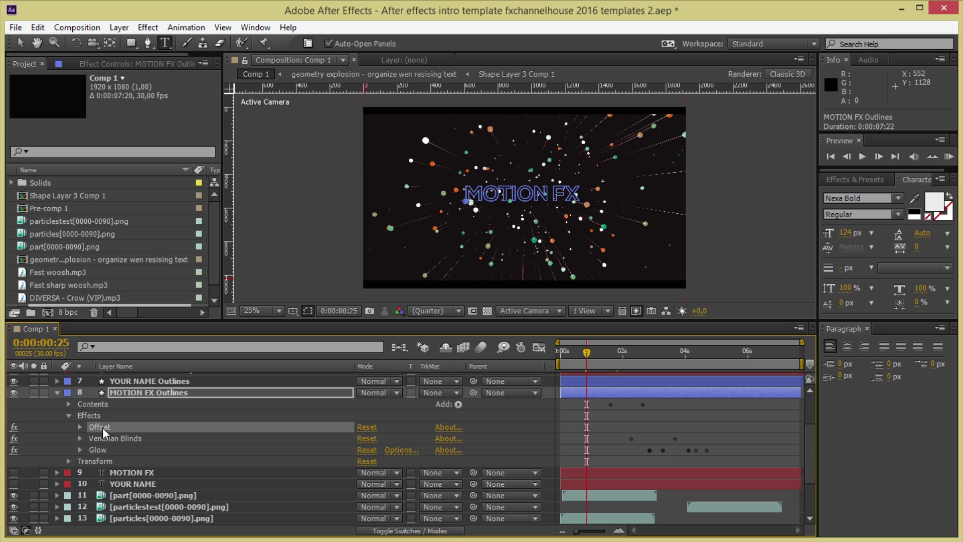
key(Delete)
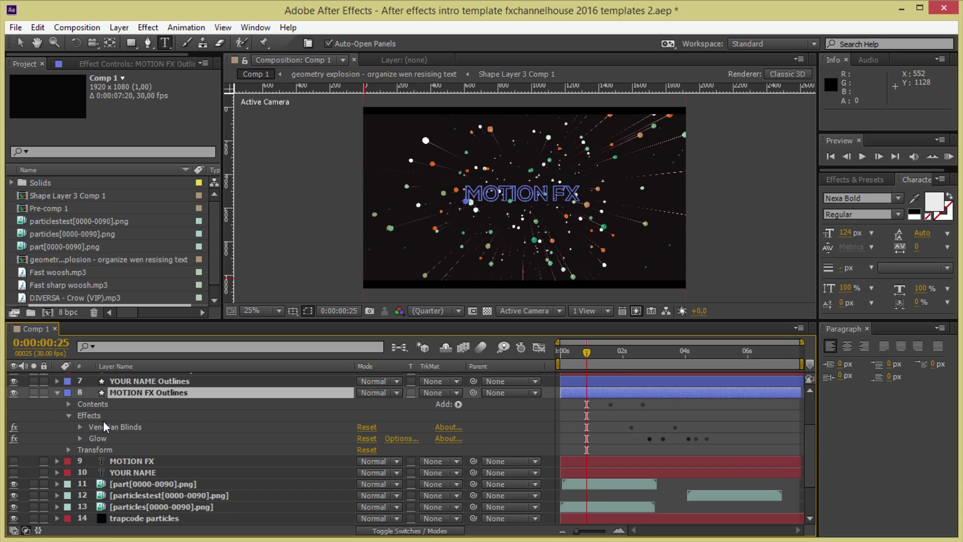
click(104, 416)
key(Delete)
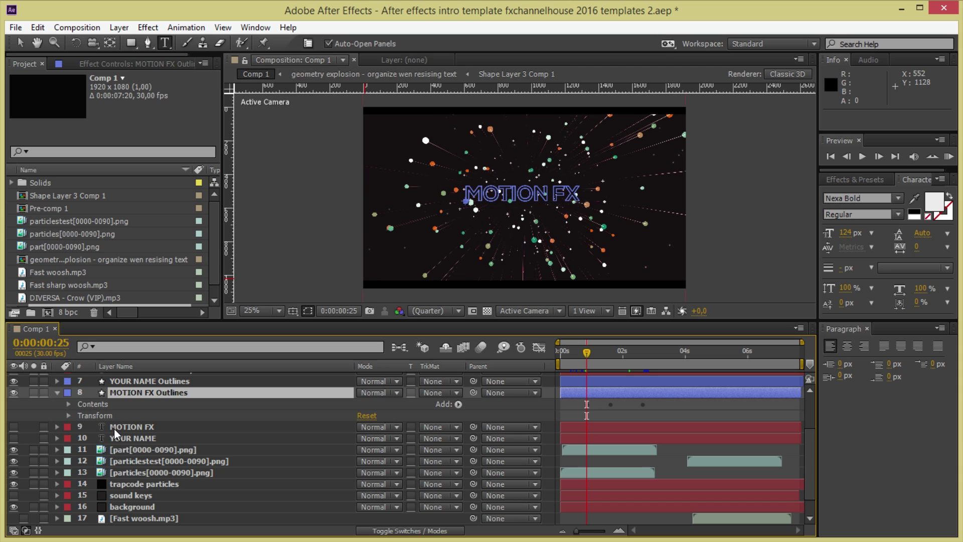
- Show the MOTION FX text layer, hide YOUR NAME Outlines, and return to the Selection tool
click(14, 426)
click(14, 382)
click(20, 42)
click(304, 171)
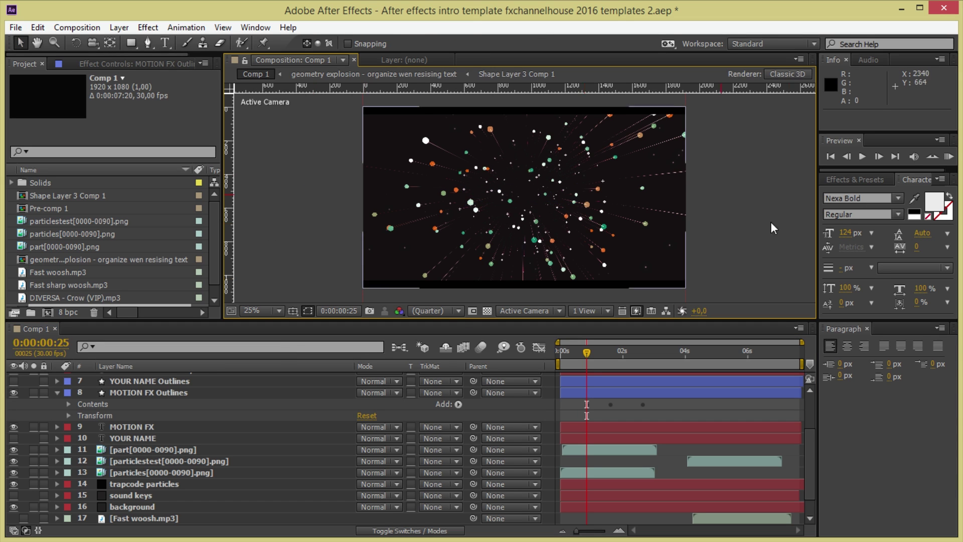
- Move to 0:00:03:00 and run a RAM Preview of the intro
drag(591, 353, 665, 350)
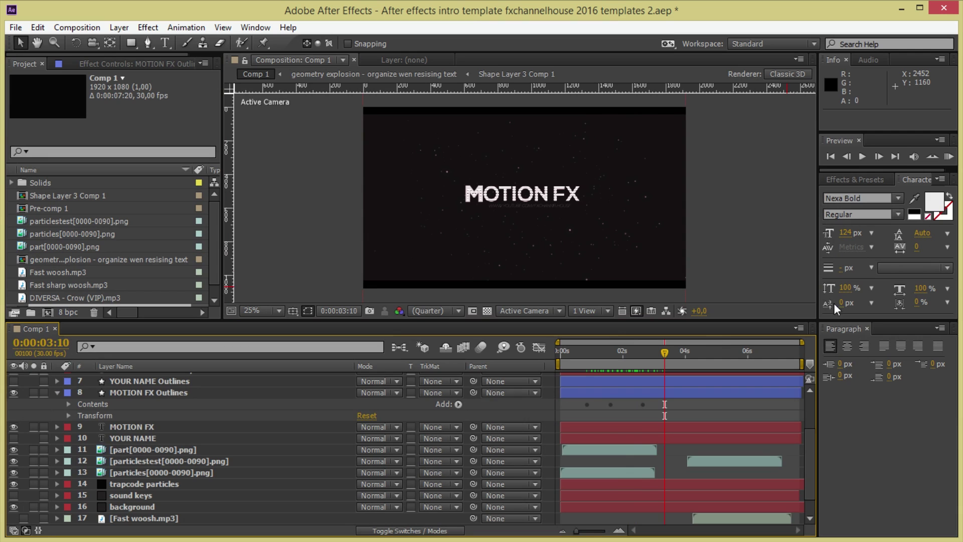
click(946, 159)
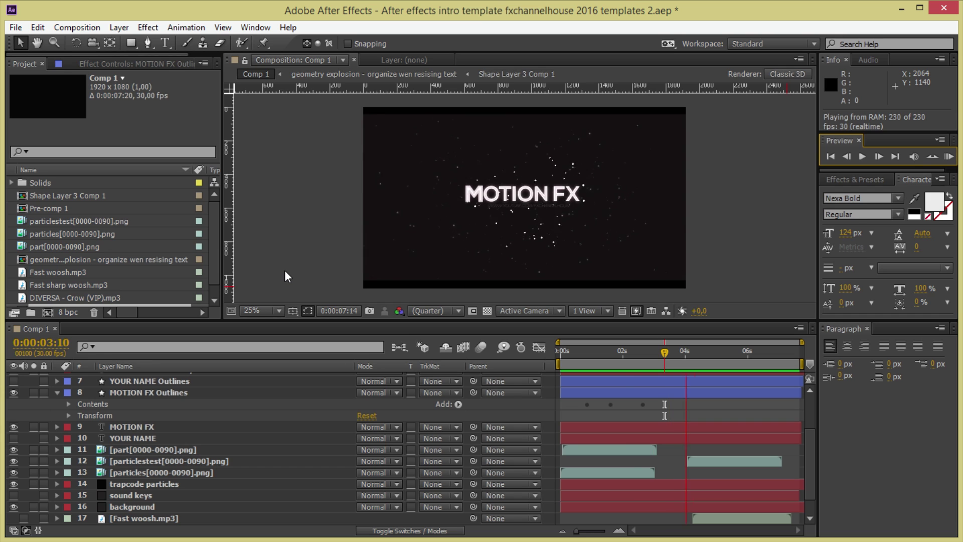
key(space)
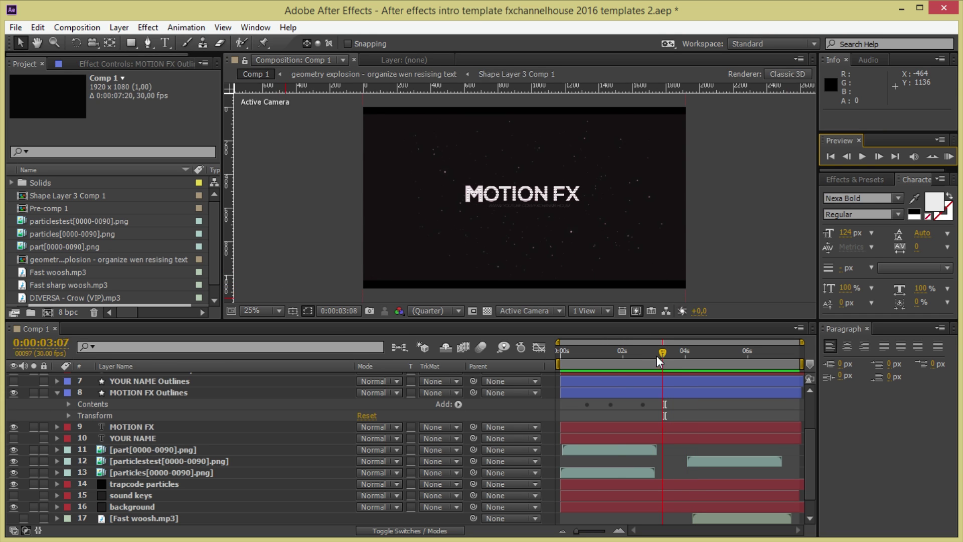
- Collapse MOTION FX Outlines and select the color correction and geometry explosion layers at the list top
drag(649, 356, 622, 359)
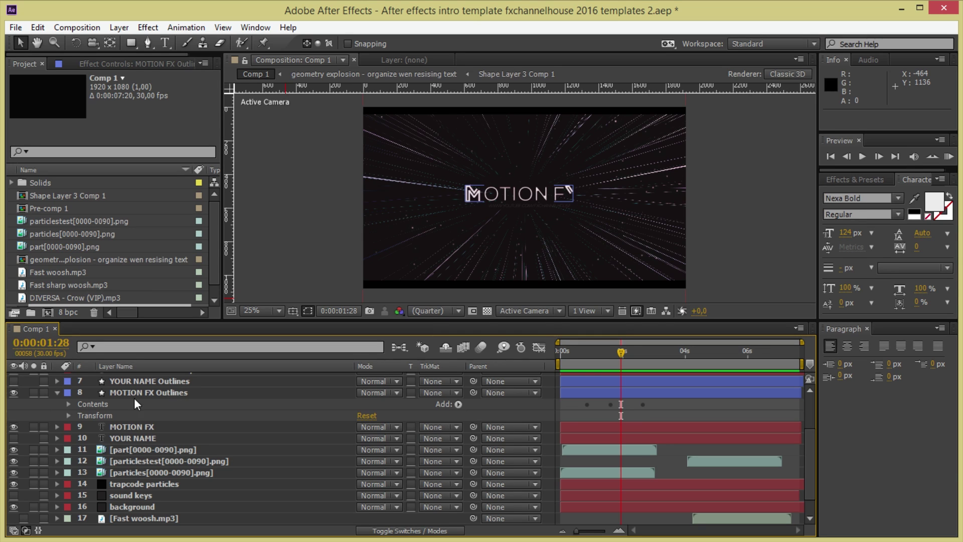
click(57, 392)
scroll(155, 410, up, 2)
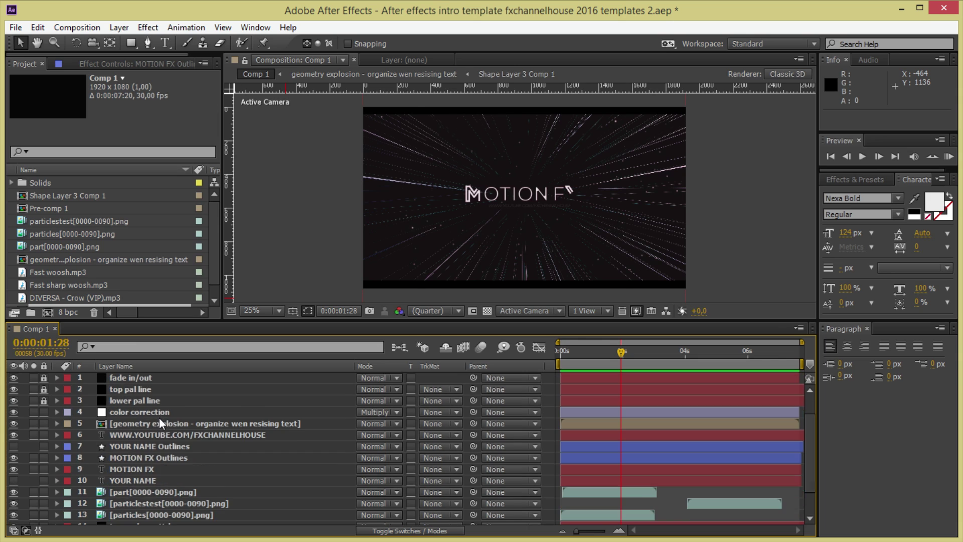
scroll(159, 418, up, 1)
click(124, 390)
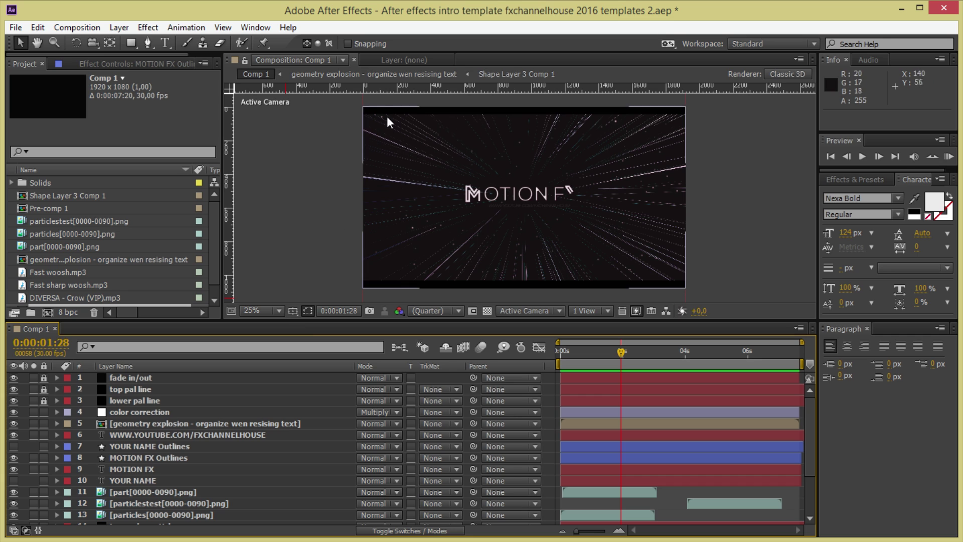
click(125, 412)
click(125, 425)
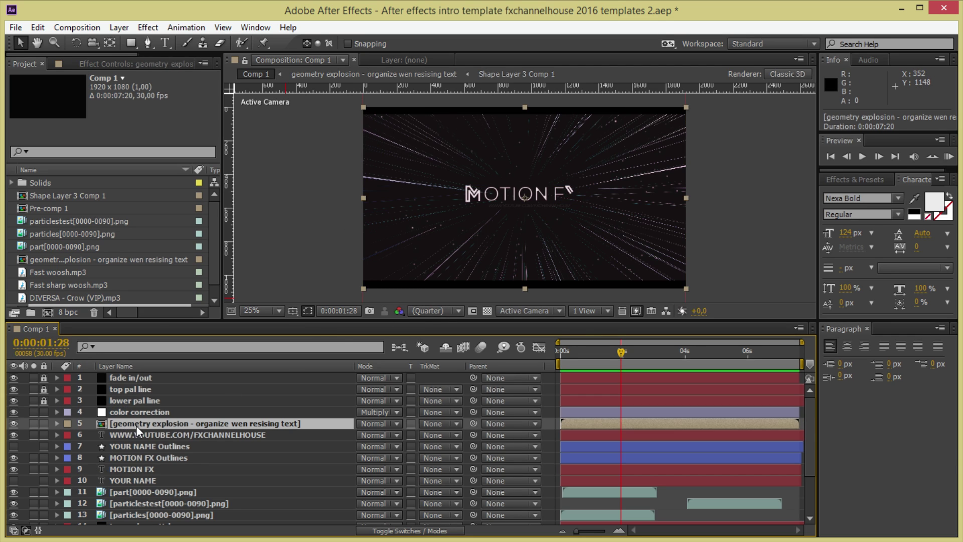
drag(626, 354, 718, 354)
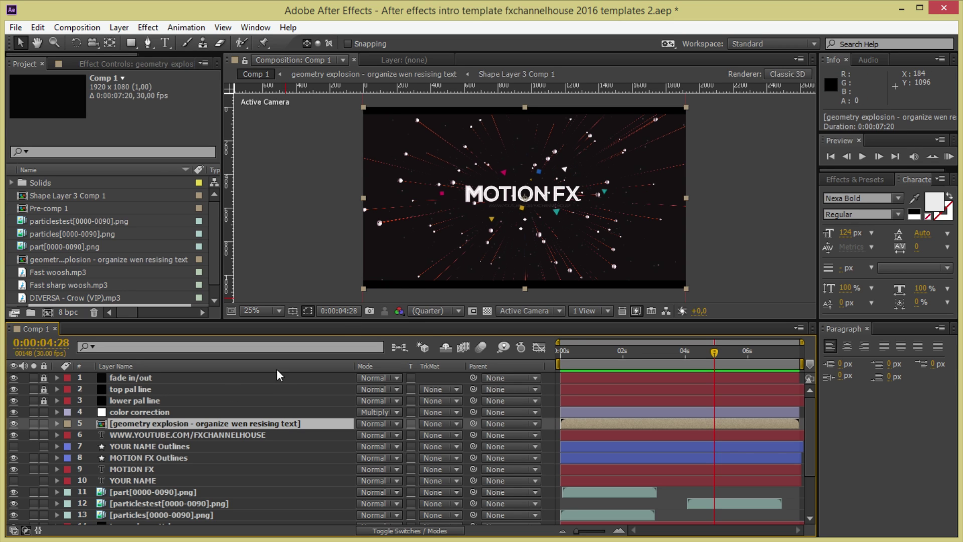
- Open the geometry explosion precomp, then switch back to the Comp 1 timeline
double_click(135, 425)
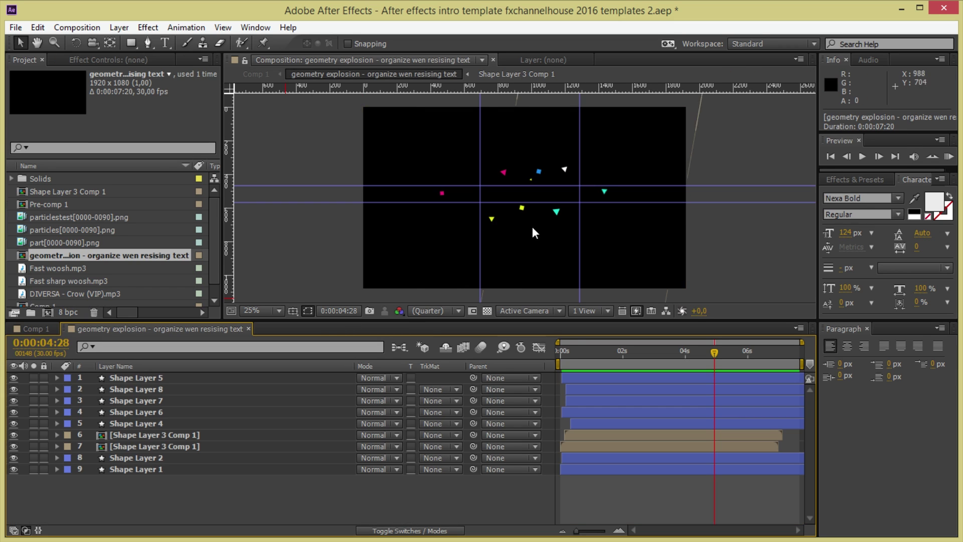
click(33, 330)
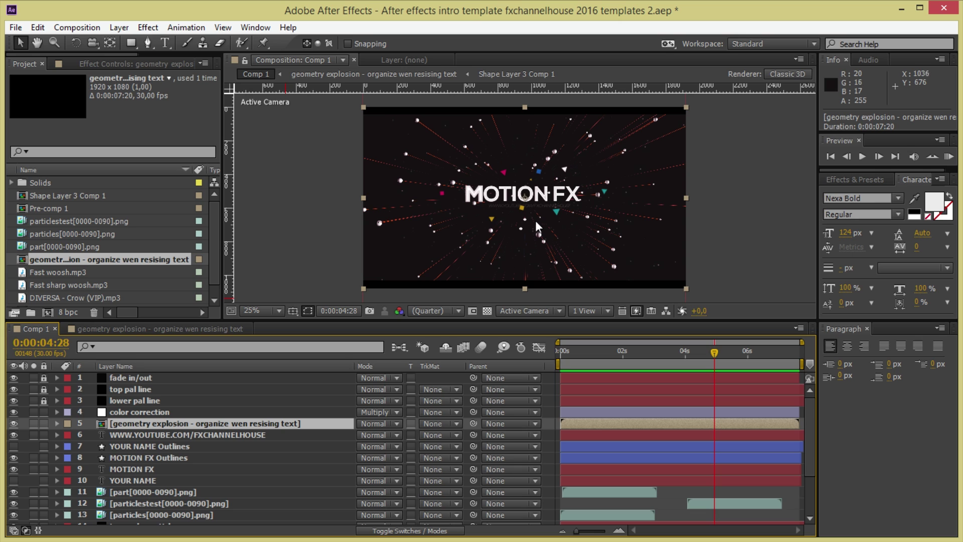
click(138, 438)
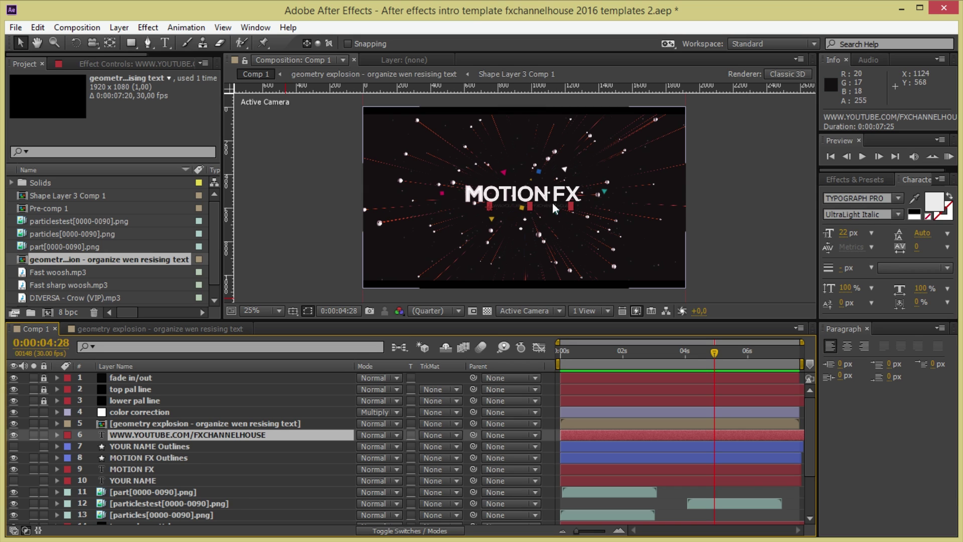
click(159, 446)
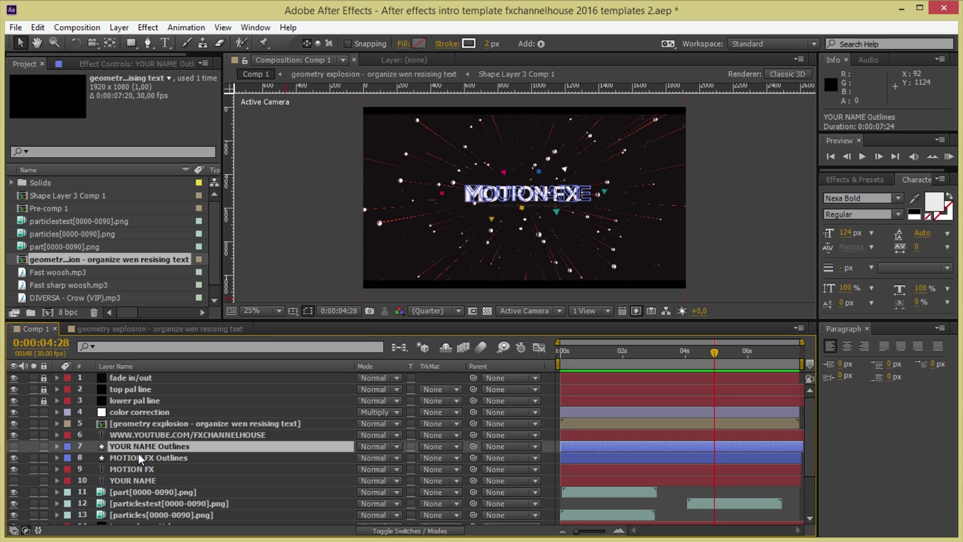
scroll(244, 484, down, 3)
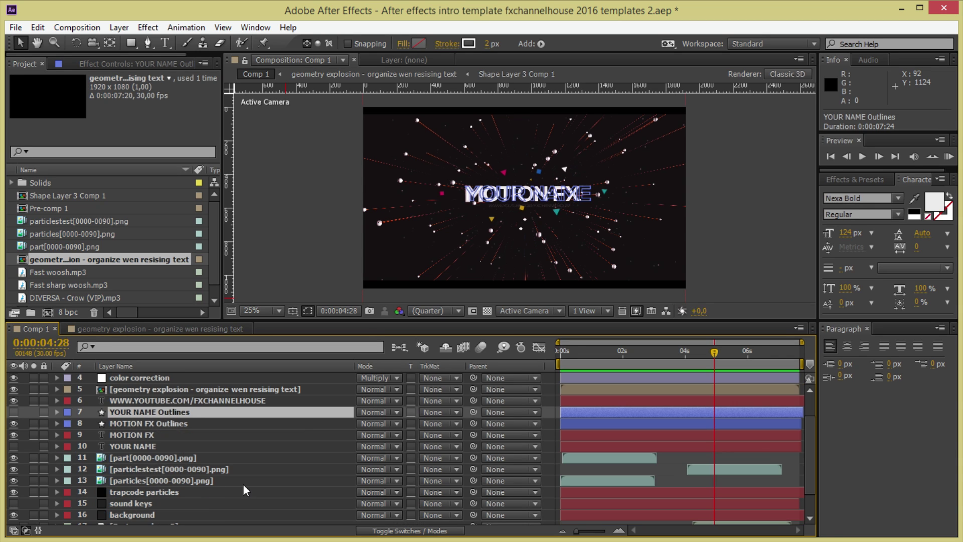
click(142, 457)
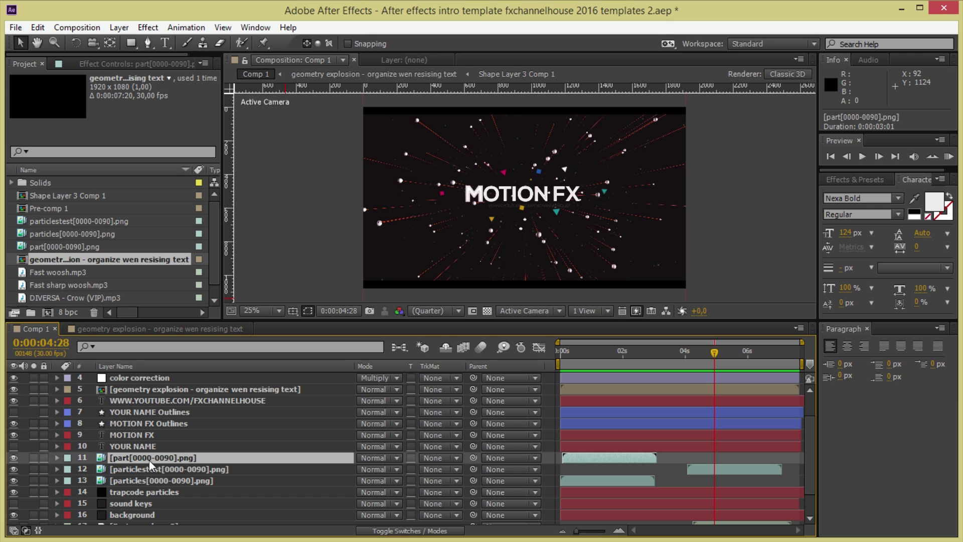
click(157, 471)
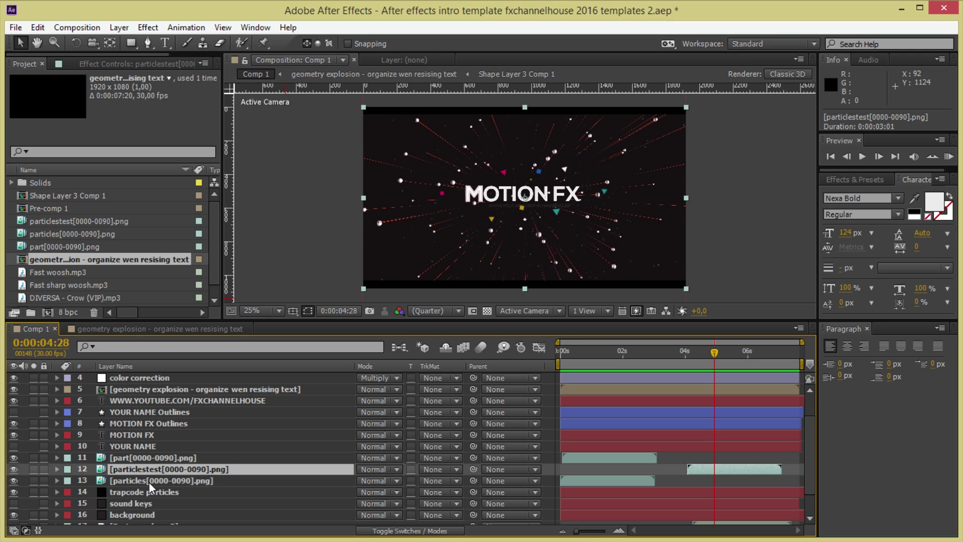
click(152, 492)
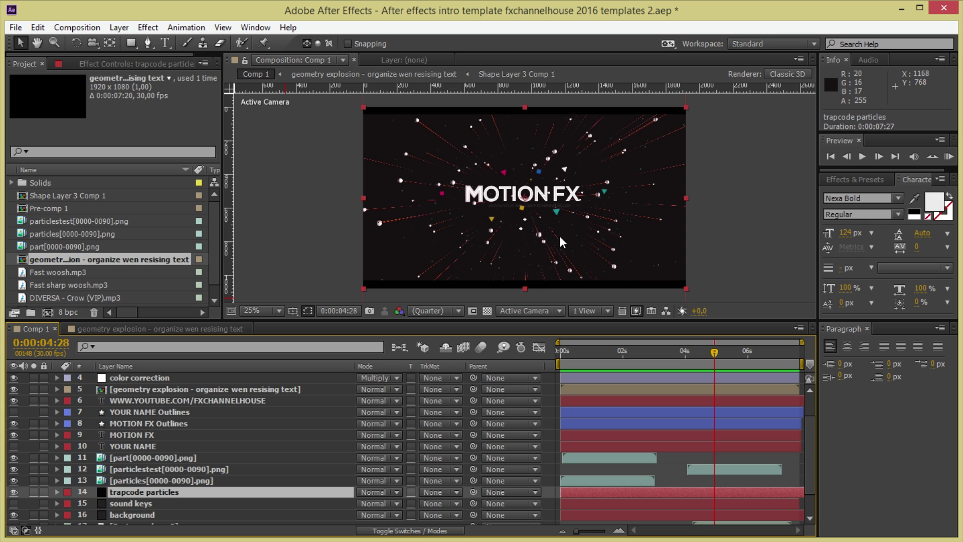
drag(580, 354, 661, 351)
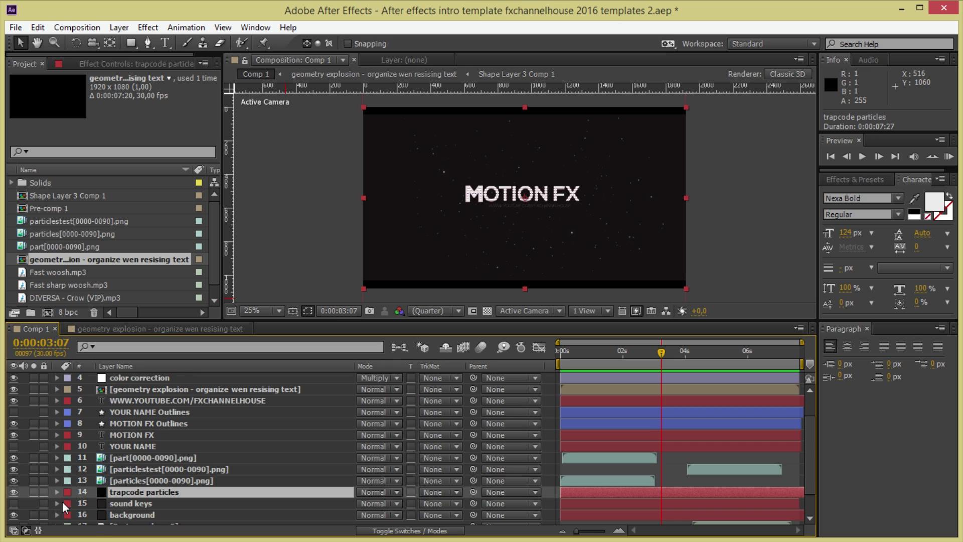
scroll(62, 501, down, 2)
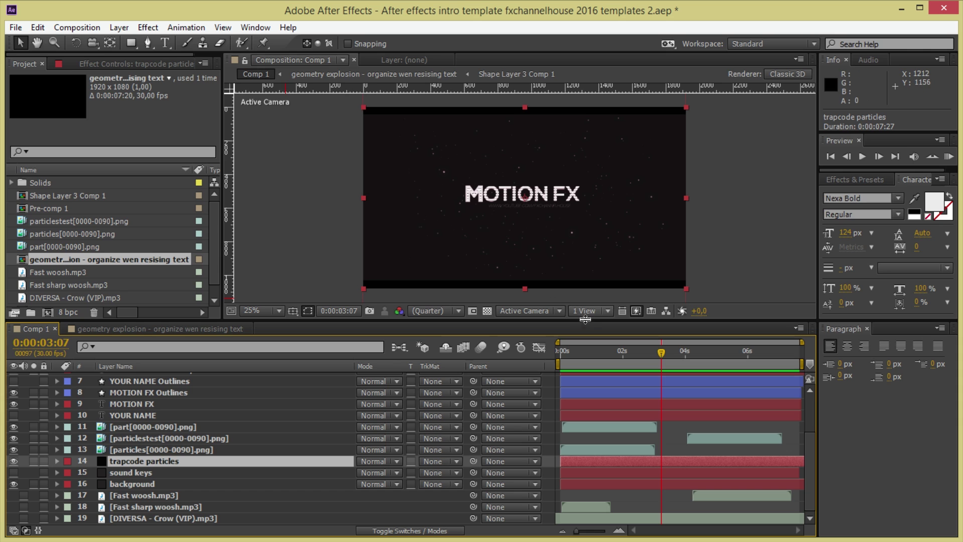
drag(662, 350, 641, 364)
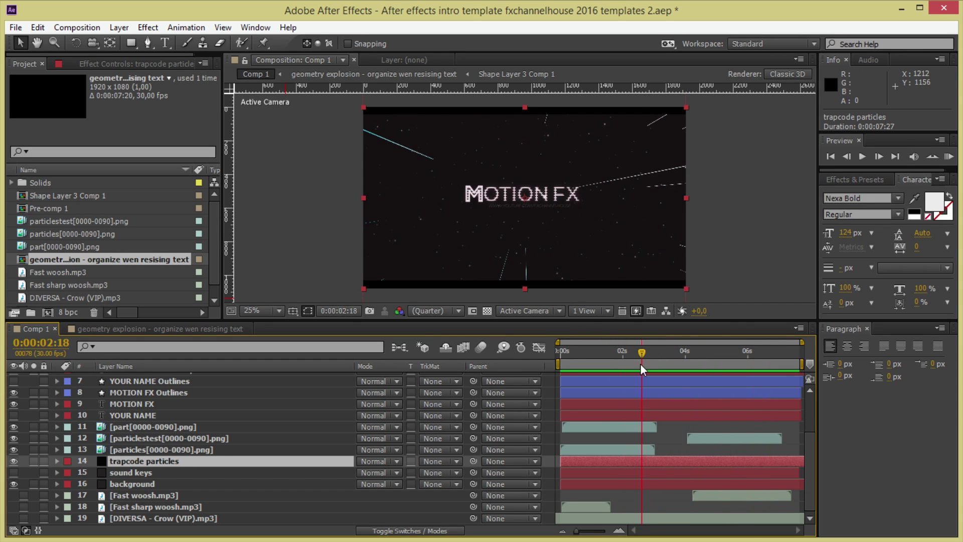
click(134, 520)
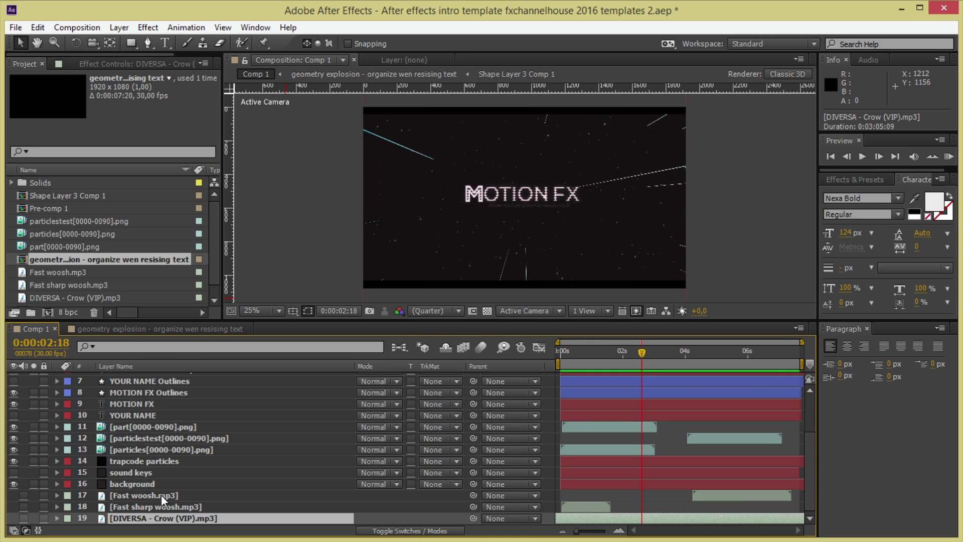
scroll(161, 495, up, 3)
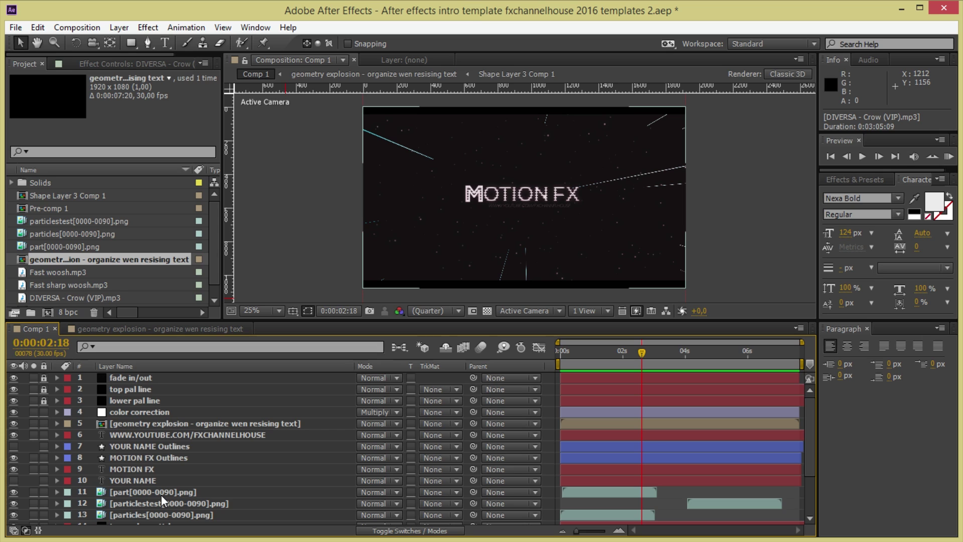
scroll(161, 495, down, 3)
scroll(161, 494, up, 2)
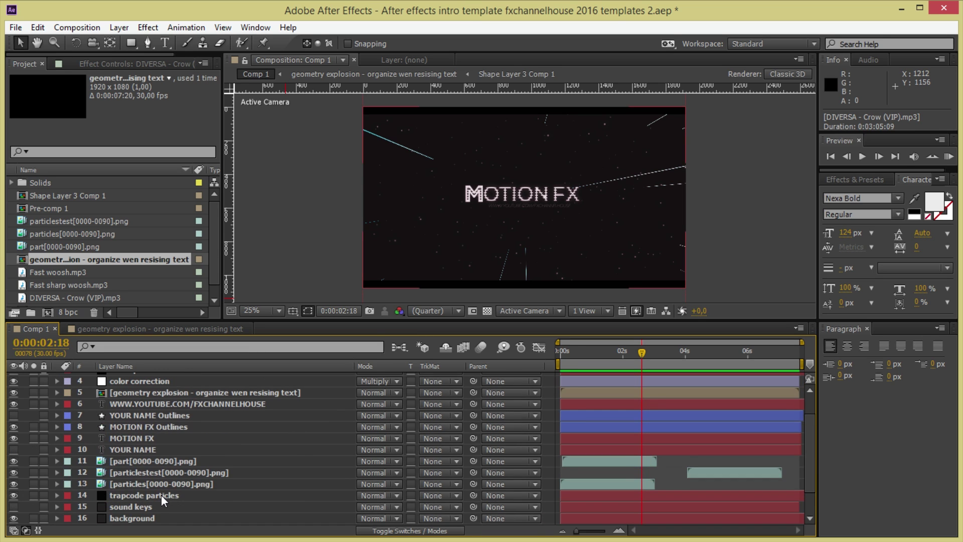